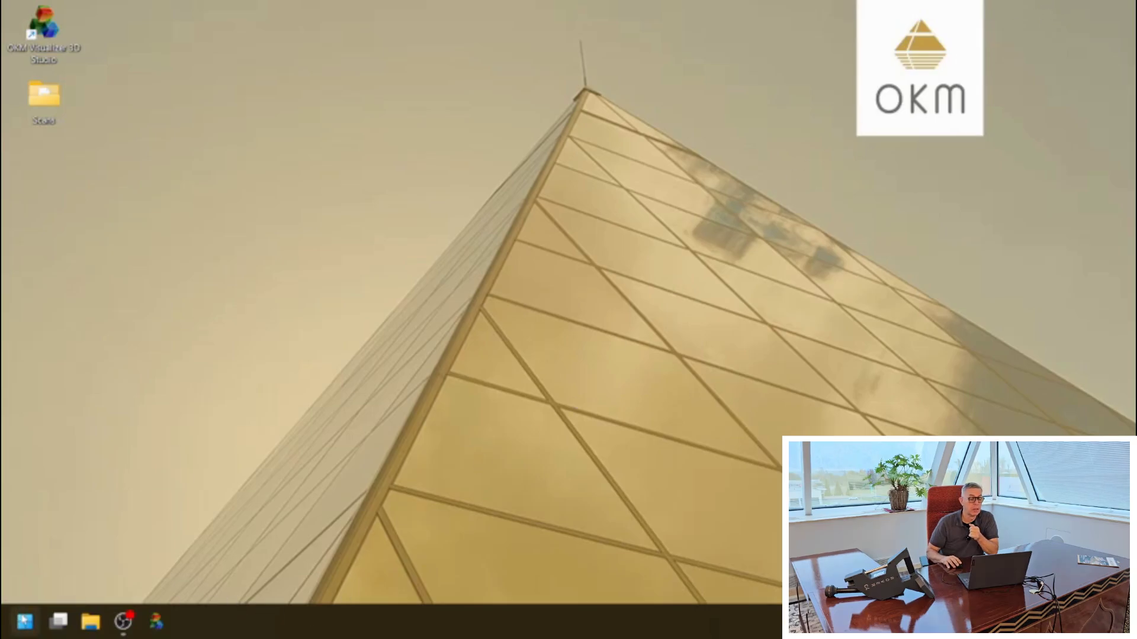
- Launch Windows Settings from the Start menu and go to the Bluetooth & devices page
left_click(24, 620)
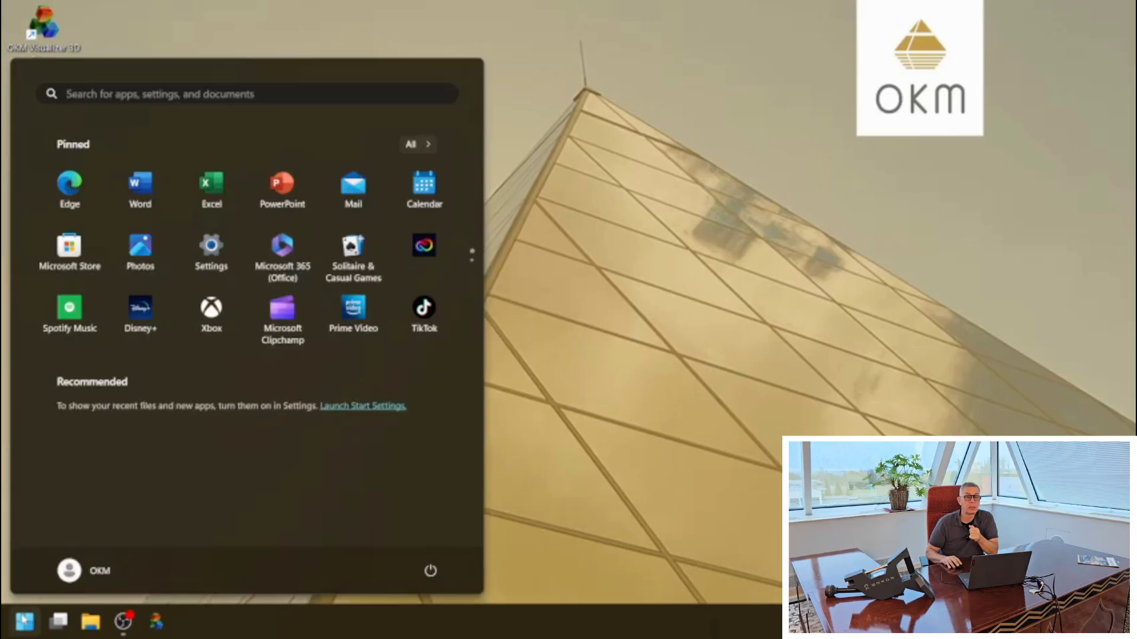
left_click(212, 254)
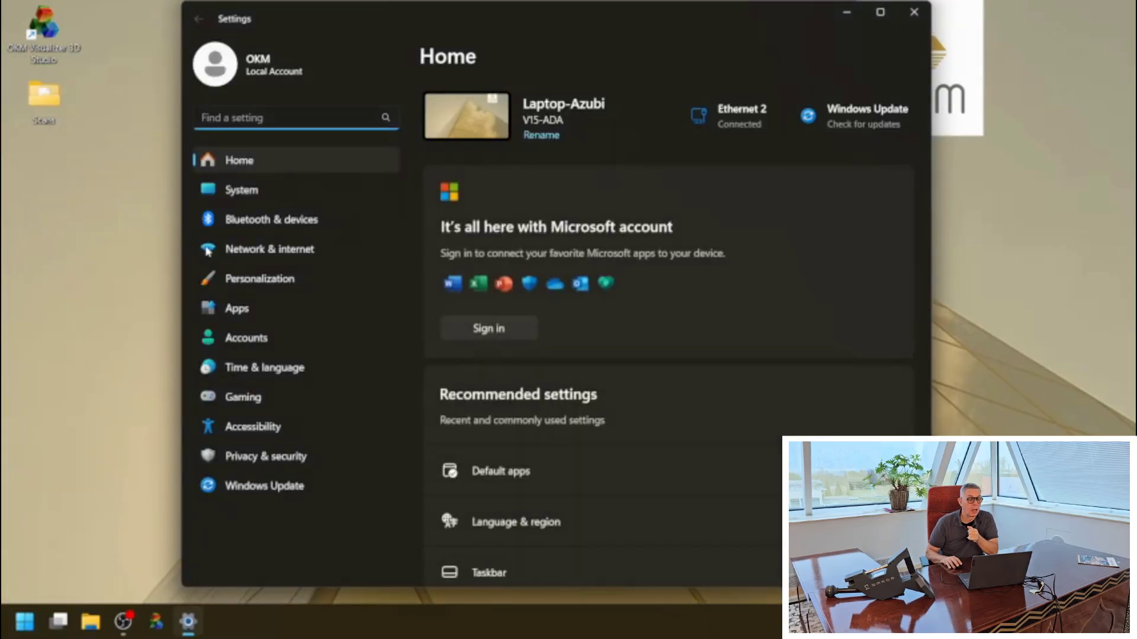
left_click(251, 230)
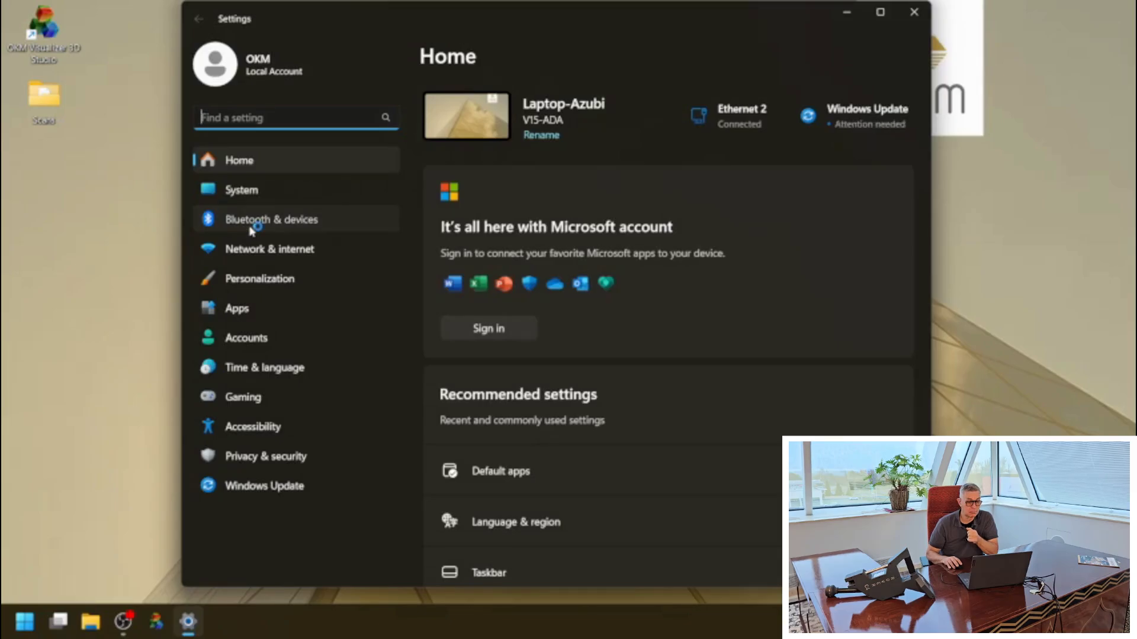
left_click(250, 230)
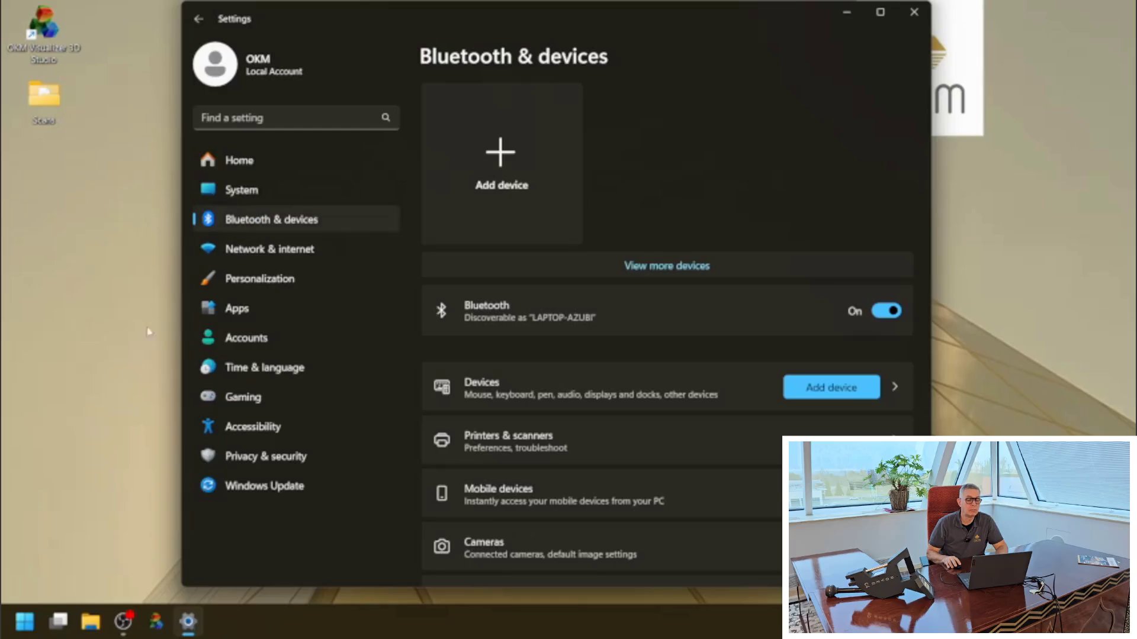
- Open the full Devices list and set Bluetooth devices discovery to Advanced
left_click(480, 398)
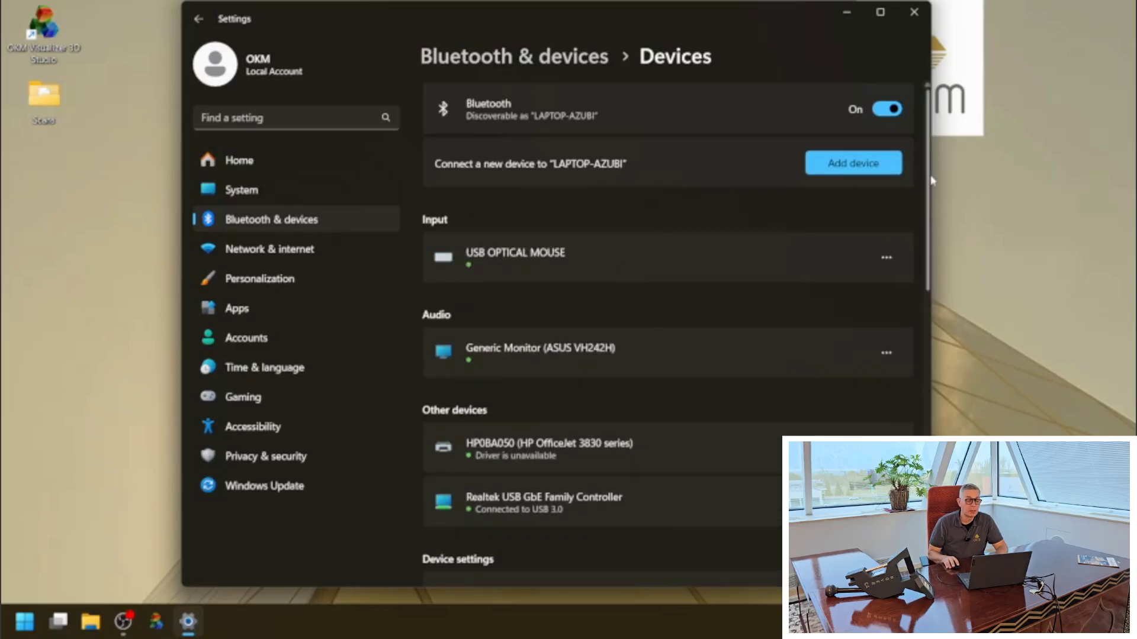
left_click_drag(927, 175, 920, 318)
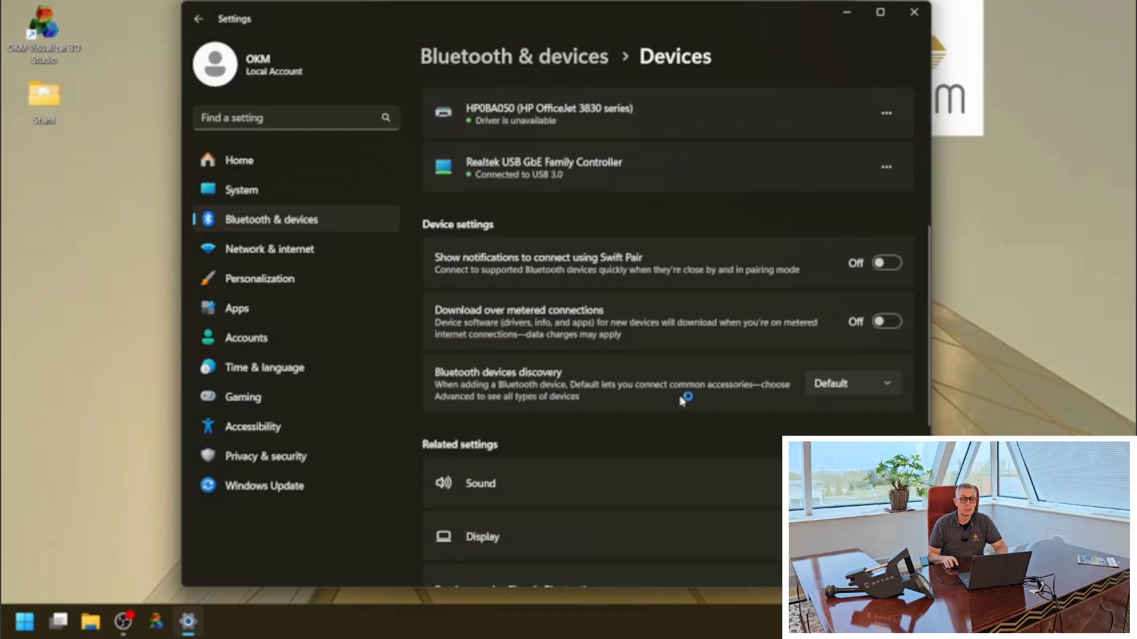
left_click(884, 388)
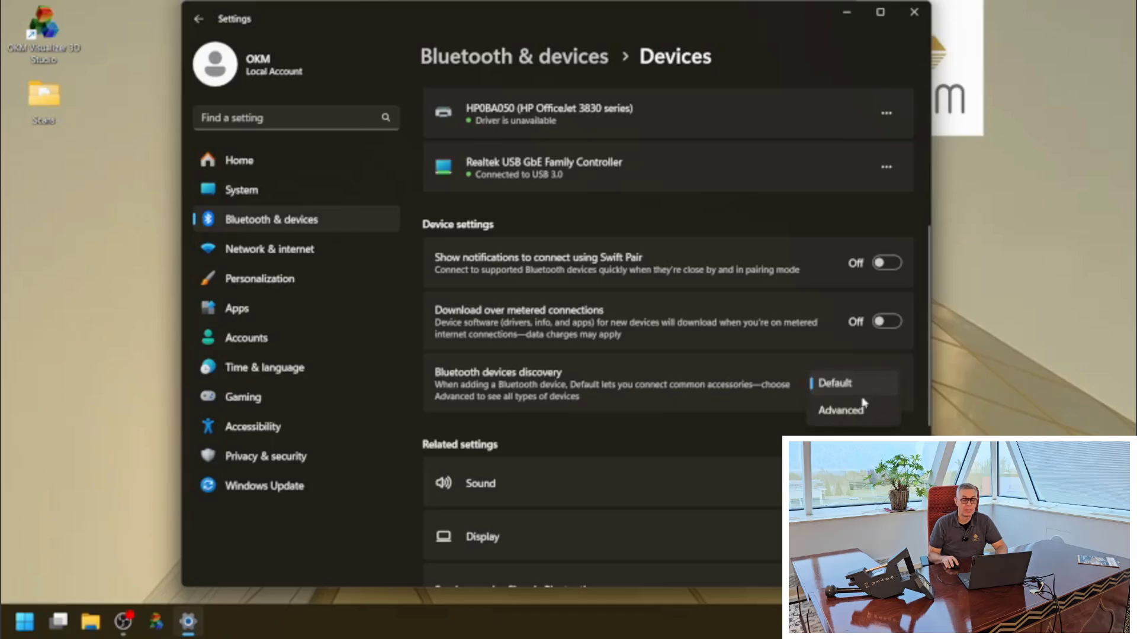
left_click(848, 410)
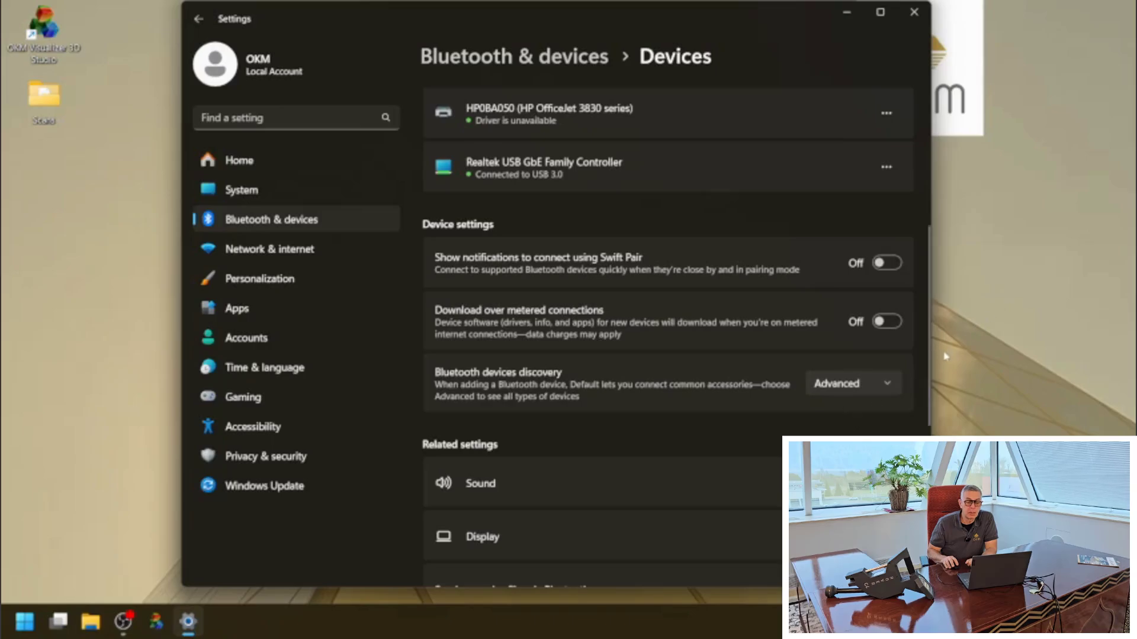
left_click_drag(929, 361, 955, 183)
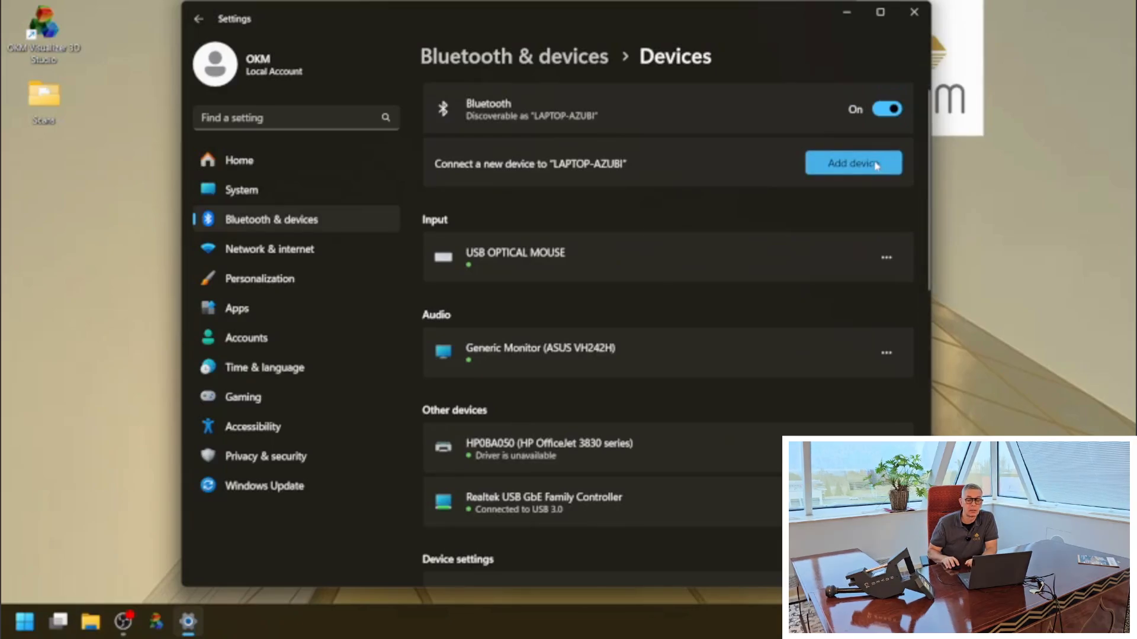
- Add a Bluetooth device, pair the OKM Rover C4, and finish with Done
left_click(877, 166)
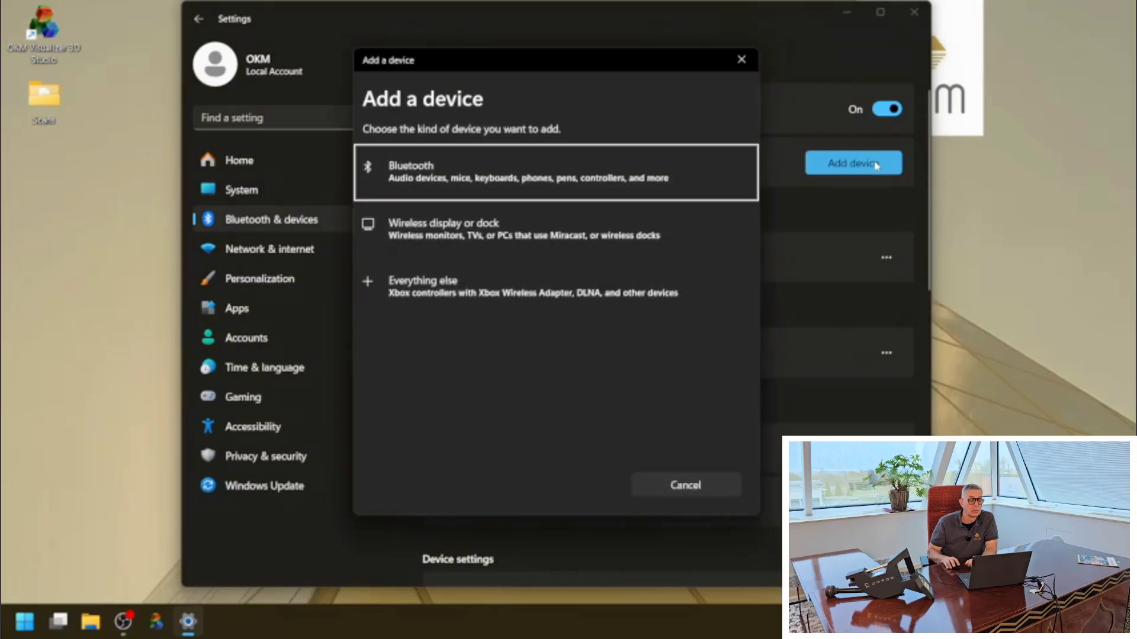
left_click(409, 171)
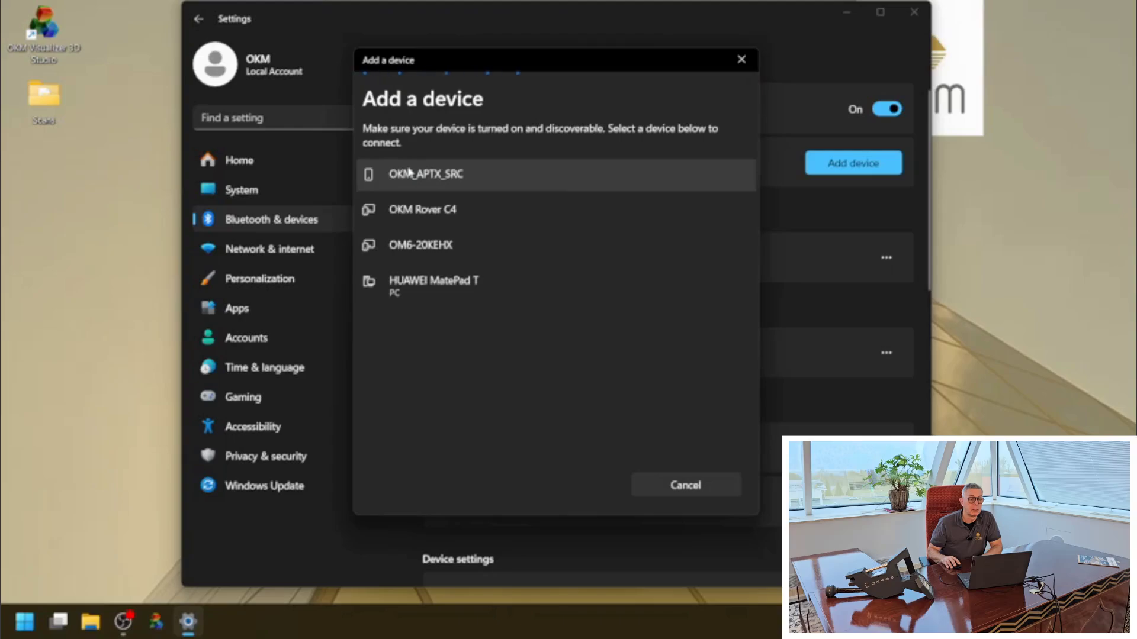
left_click(430, 216)
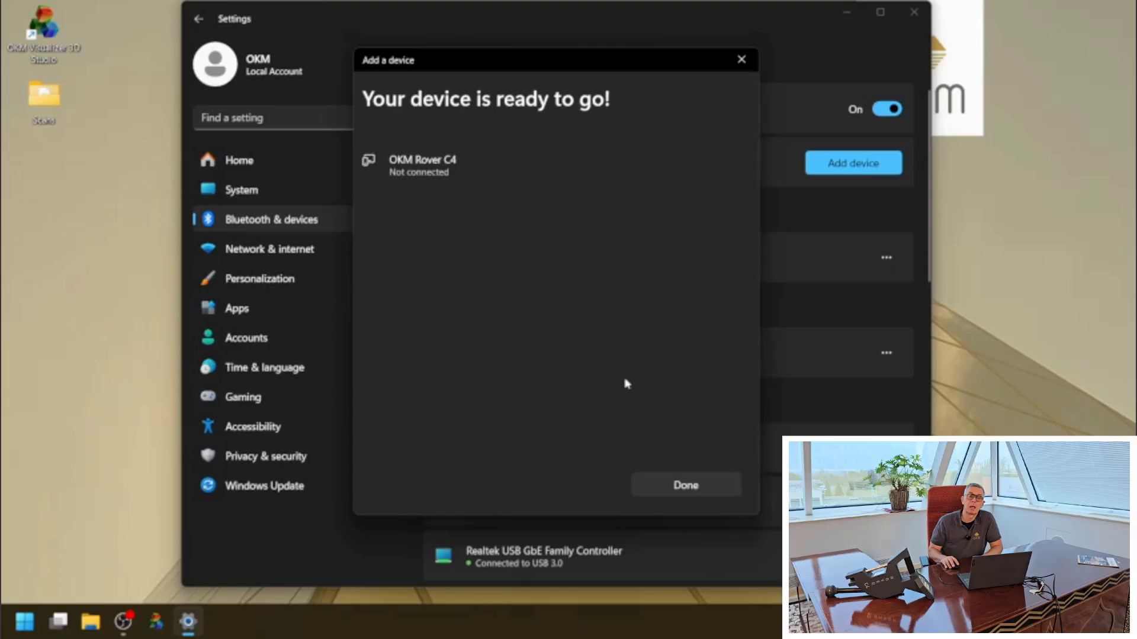
left_click(686, 485)
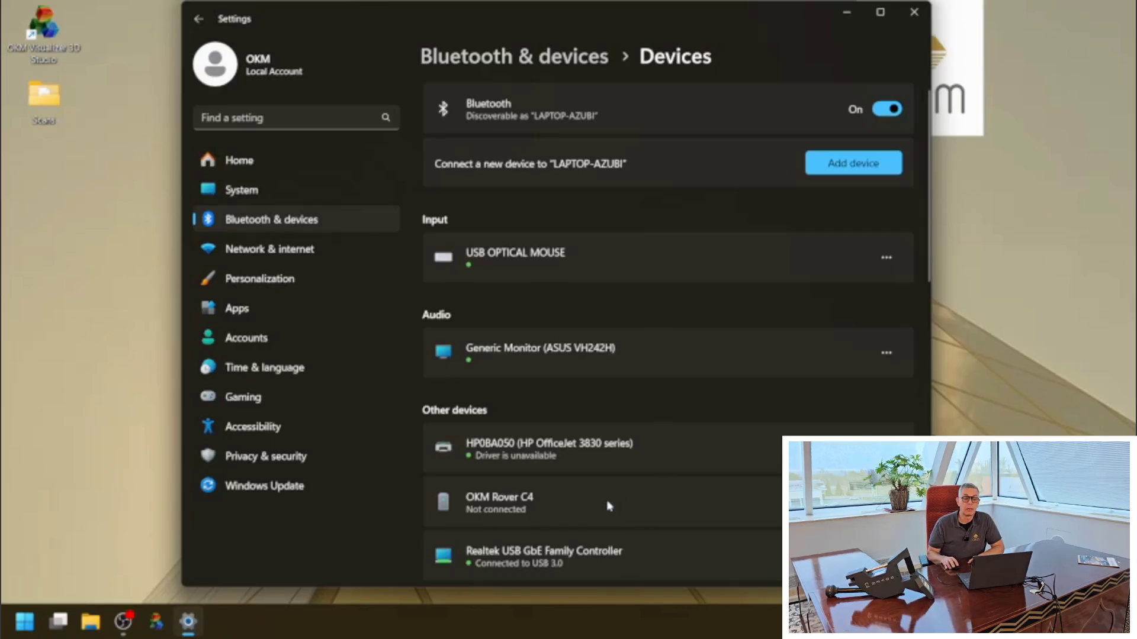
- Close the Windows Settings window
left_click(913, 12)
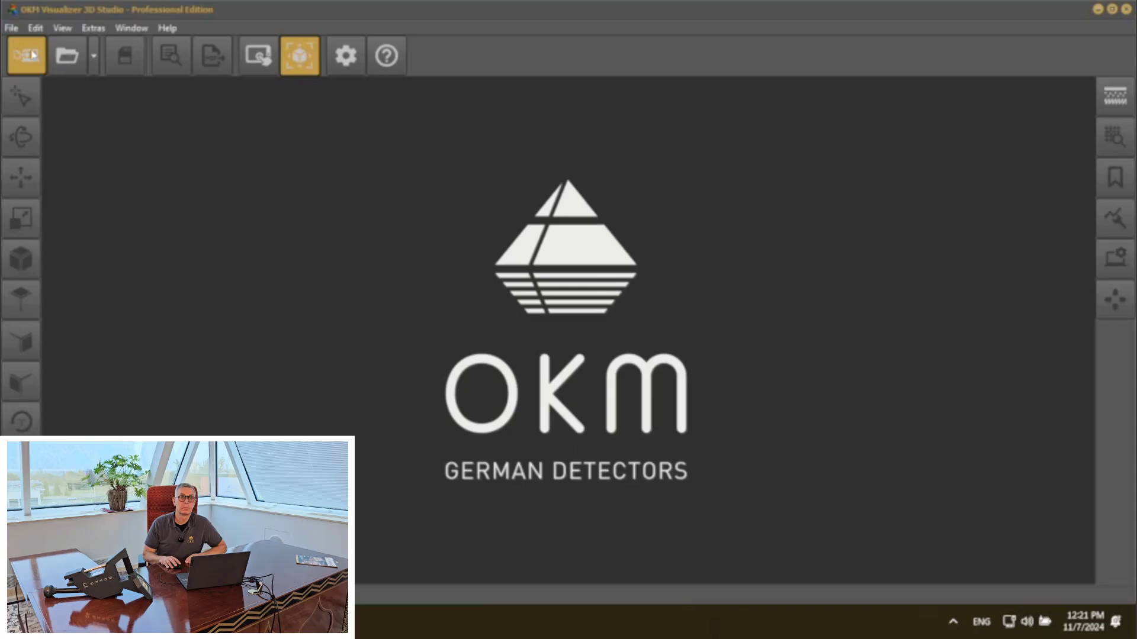
- Start an import with the Rover C4 detector over the paired OKM Rover C4 interface
left_click(31, 56)
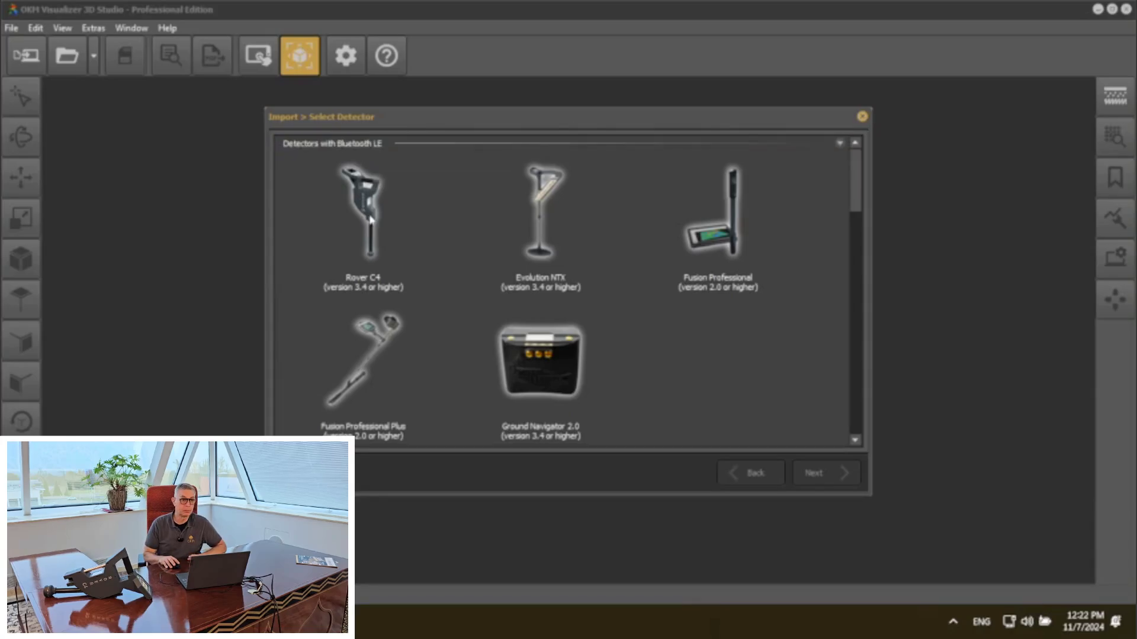
left_click(372, 218)
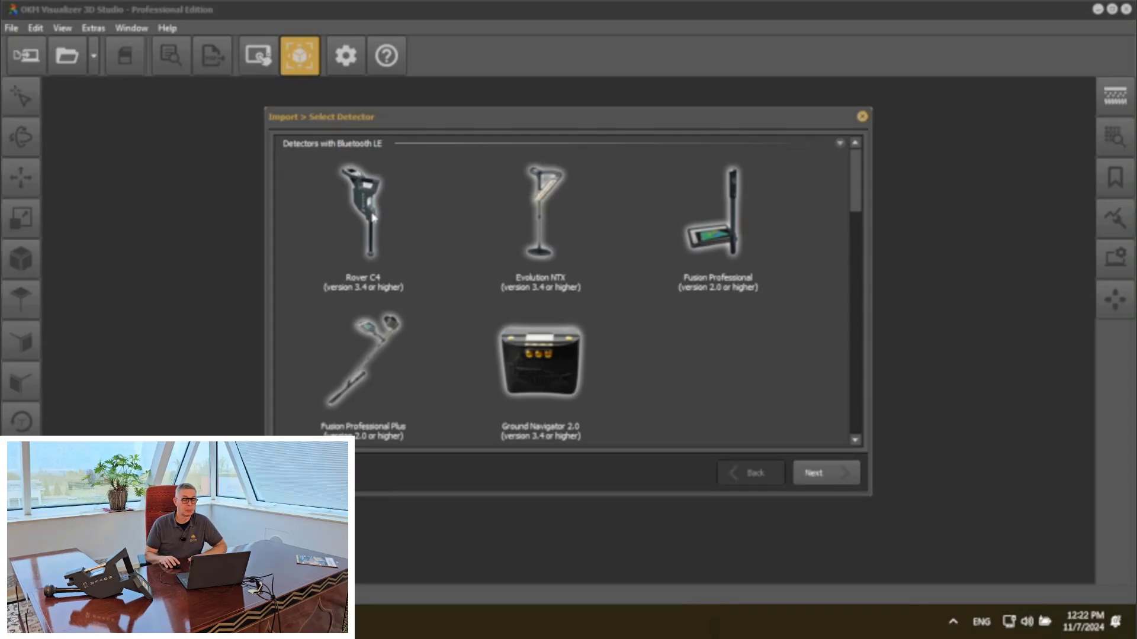
left_click(842, 473)
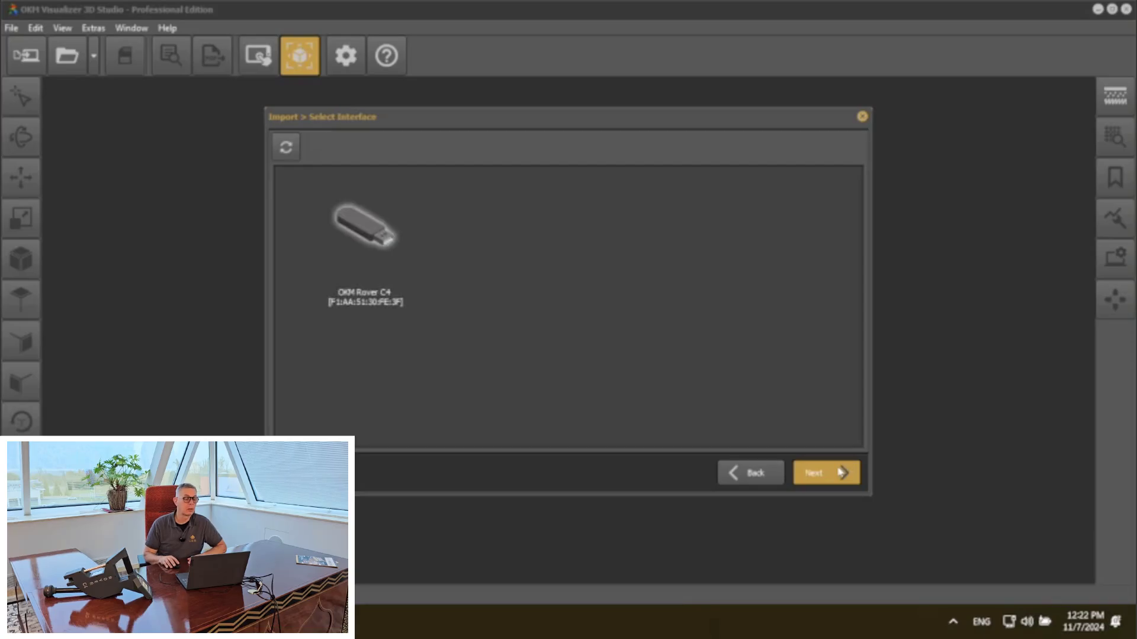
left_click(363, 230)
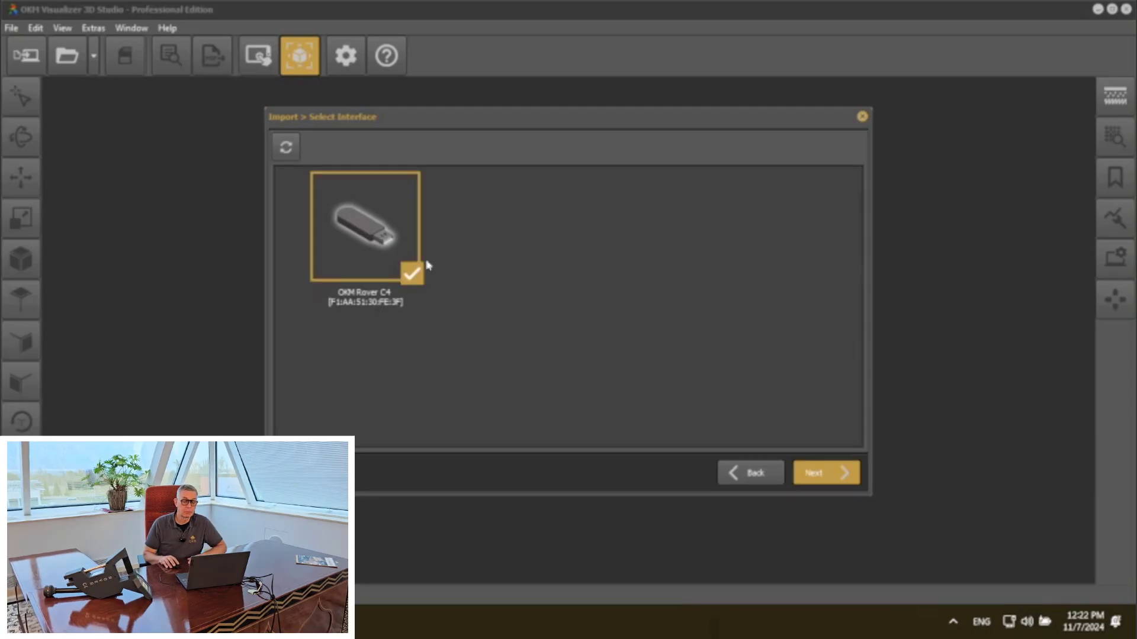
left_click(815, 474)
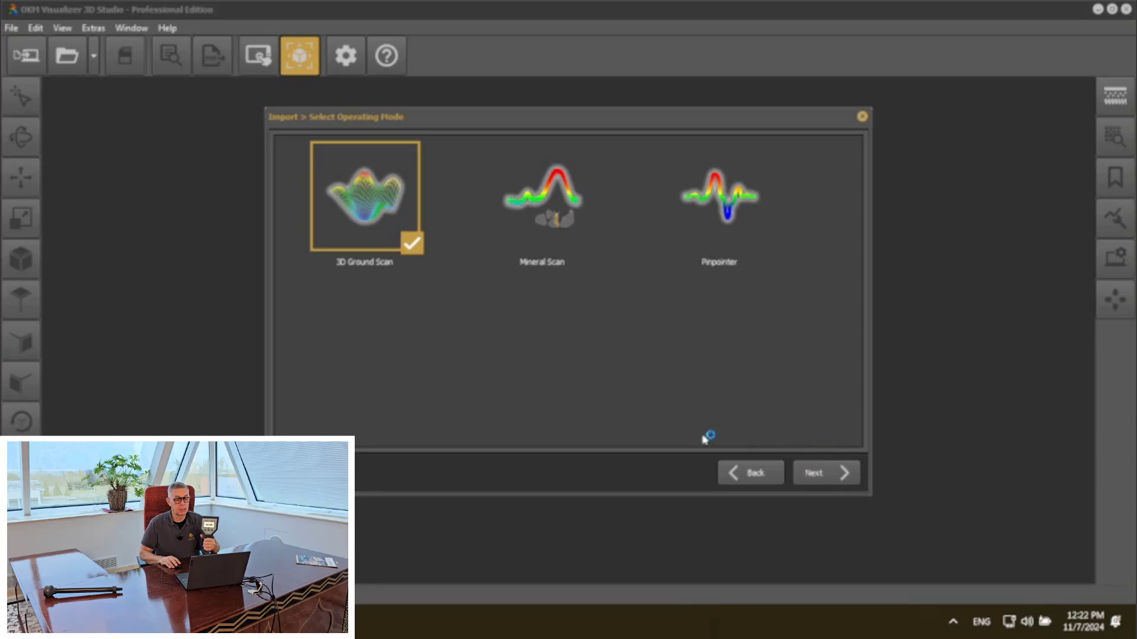
- Proceed with 3D Ground Scan and select the Impulses value to replace with 36
left_click(811, 477)
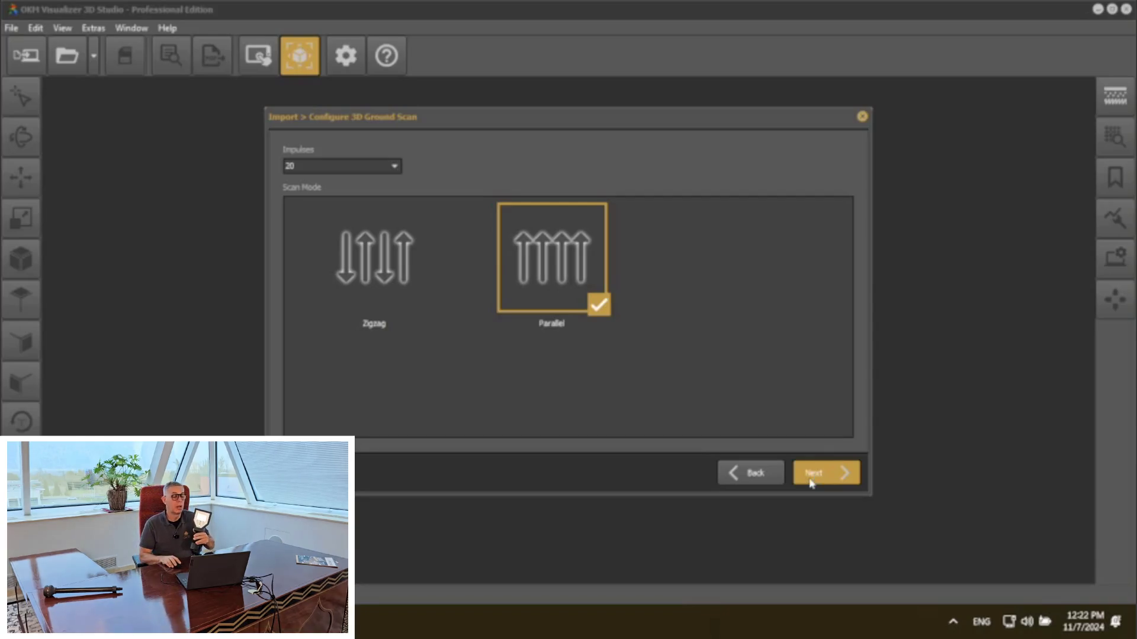
double_click(318, 165)
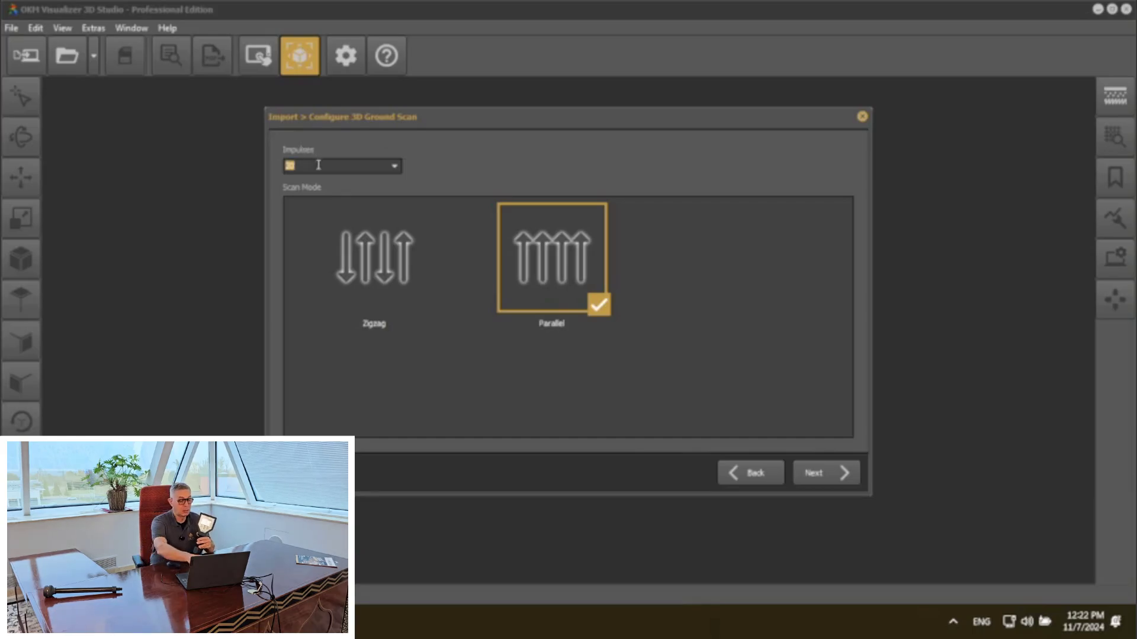
type("36")
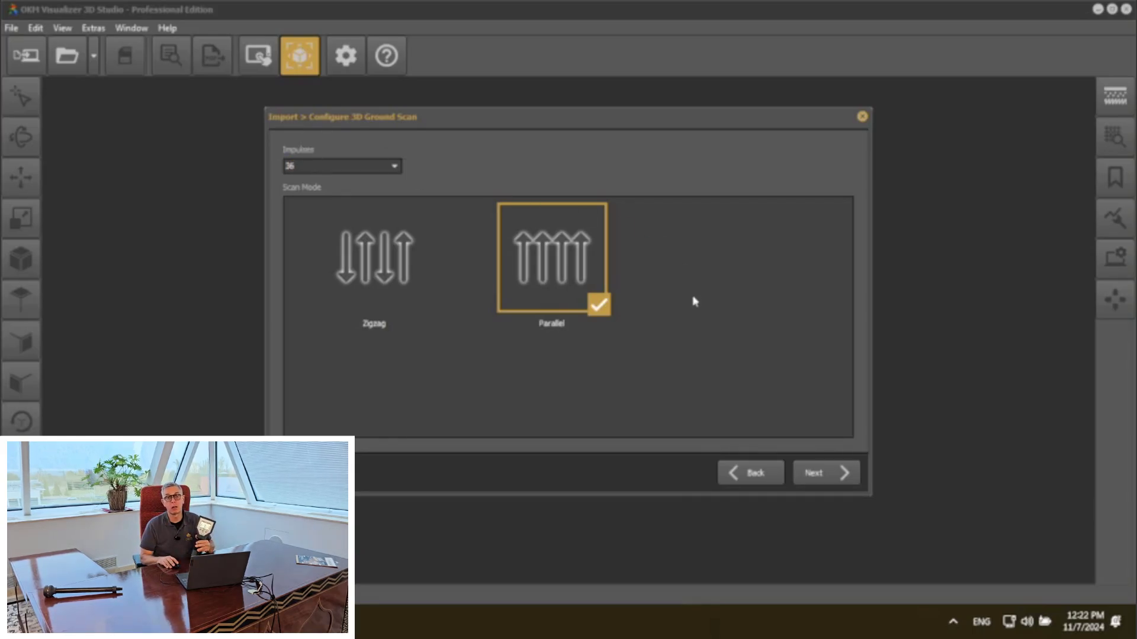
- Enter the note 'test scan' and set Field Length and Field Width to 5.00 m
left_click(823, 478)
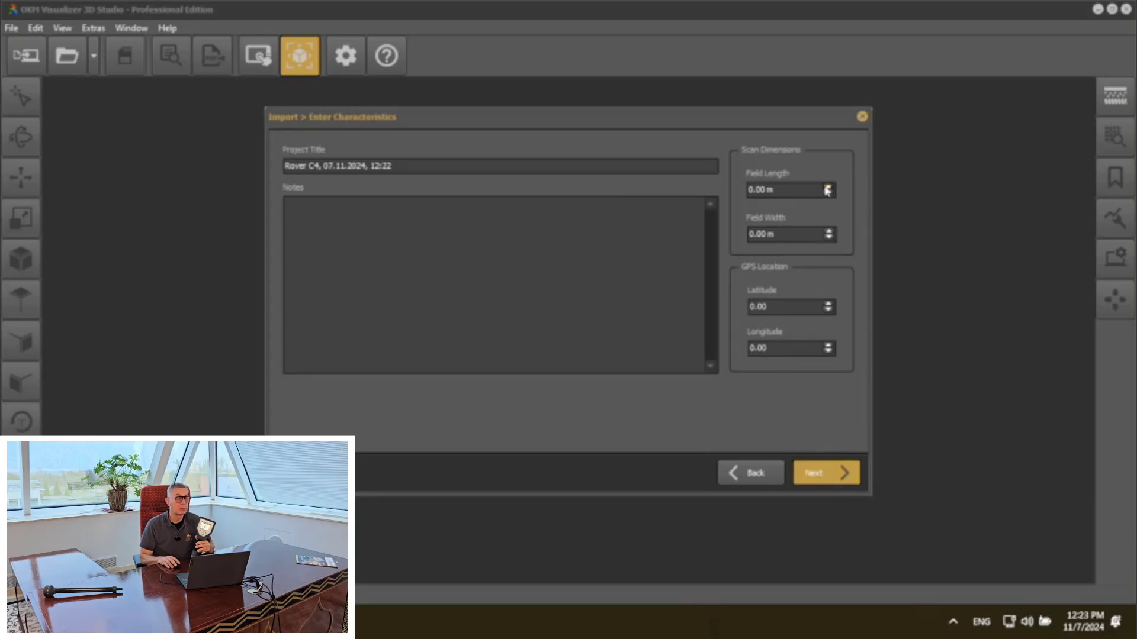
left_click(542, 246)
type("te")
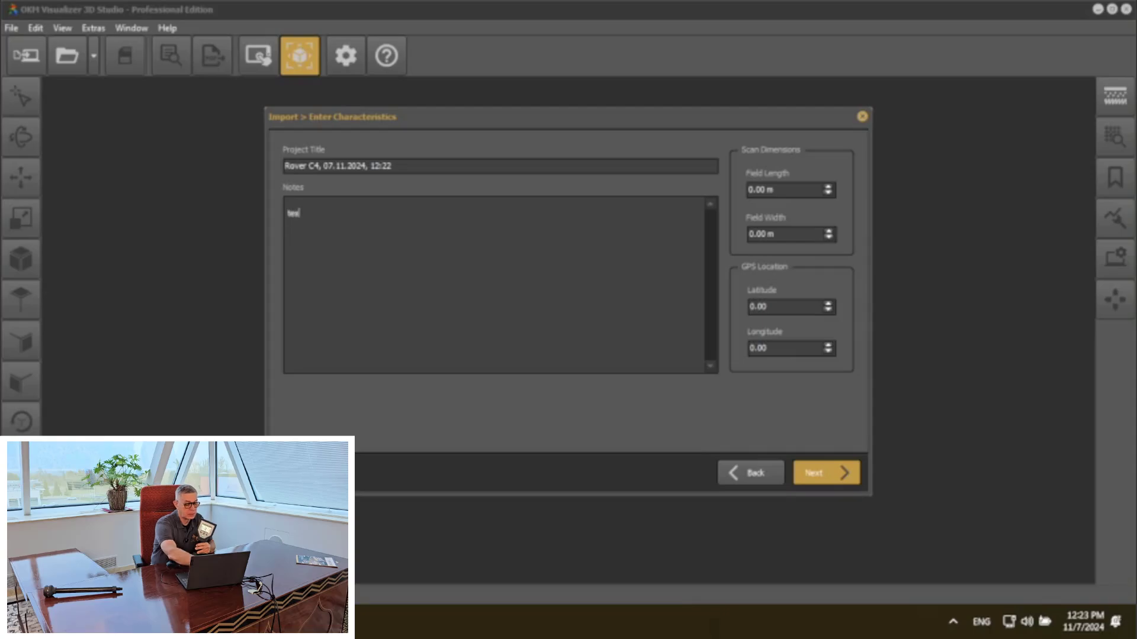
type("scan")
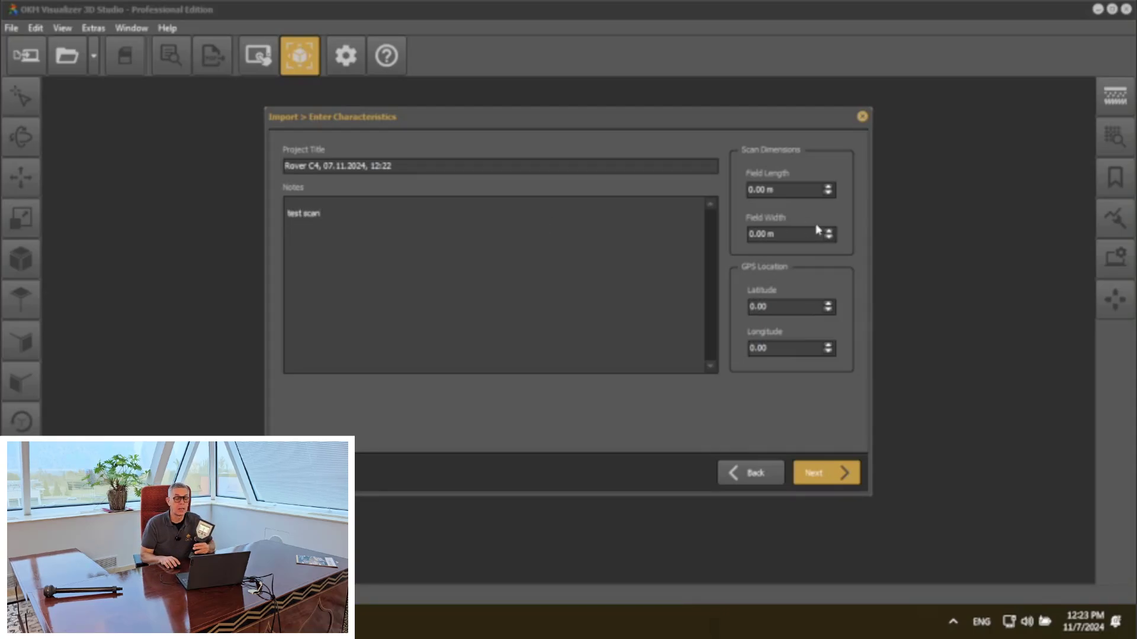
left_click(828, 189)
left_click(829, 230)
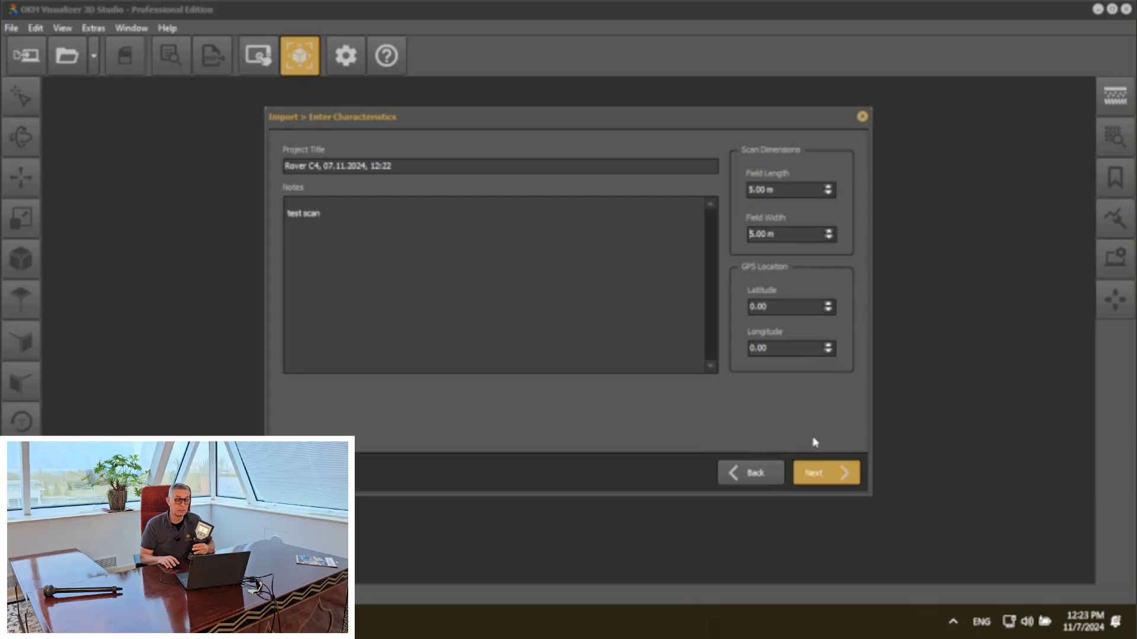
- Choose Neutral as the soil type and confirm to import and render the scan
left_click(816, 473)
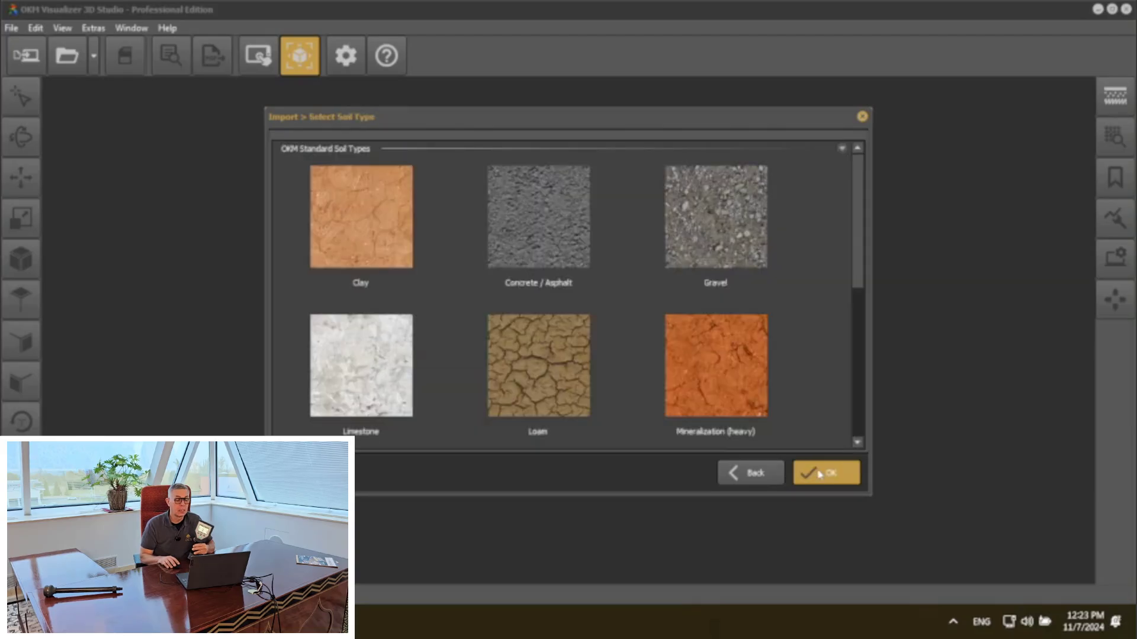
scroll(843, 426, "down", 2)
scroll(855, 400, "down", 2)
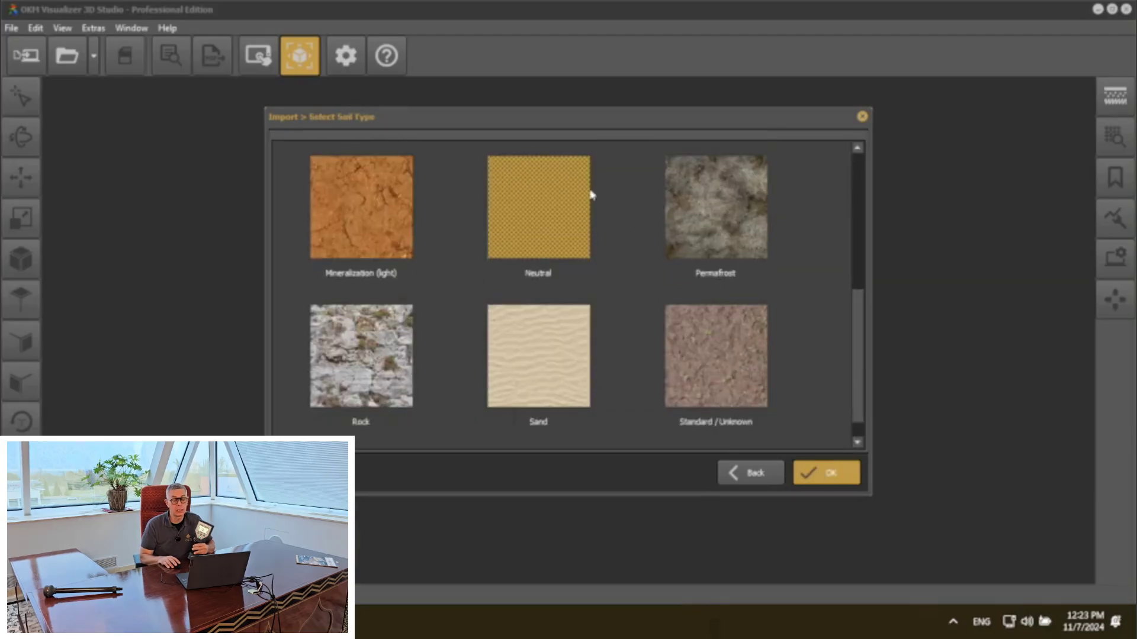
left_click(557, 197)
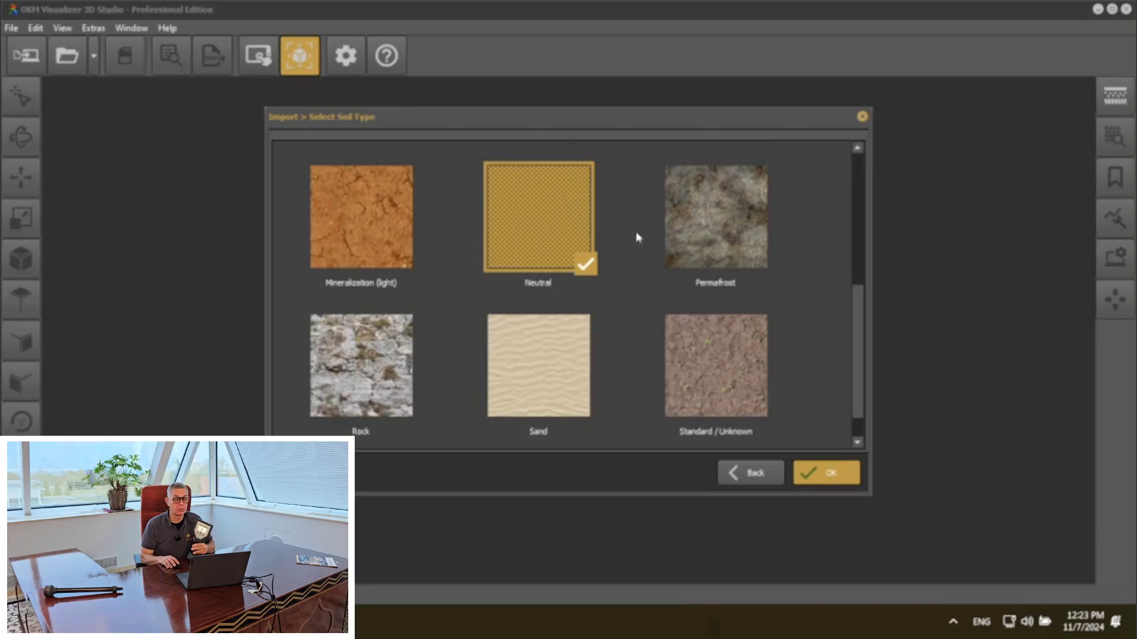
left_click(831, 473)
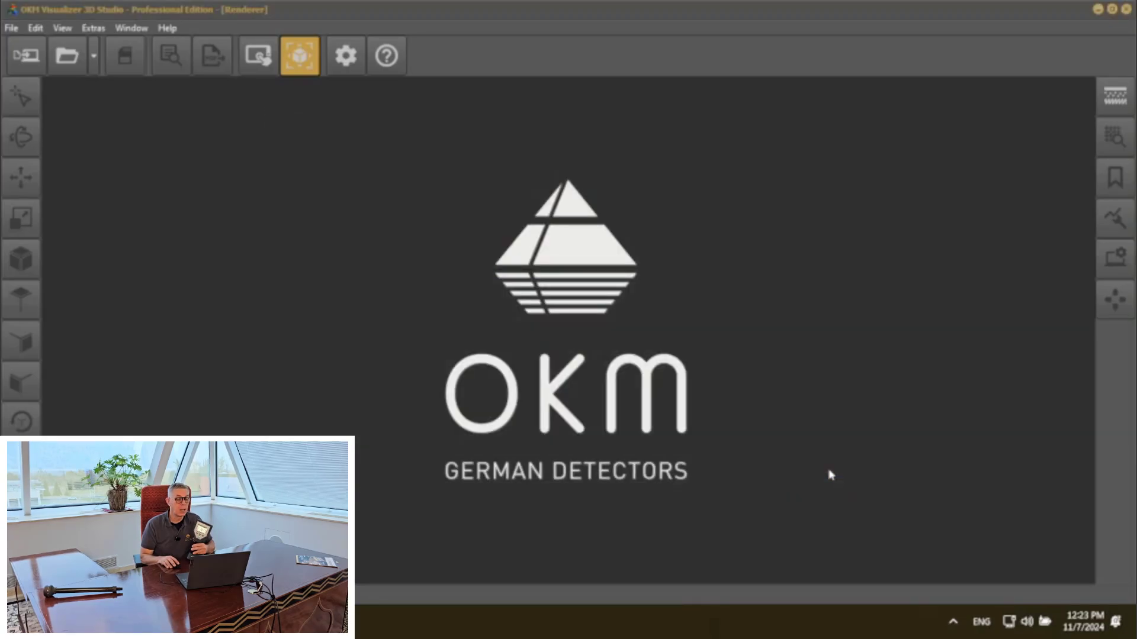